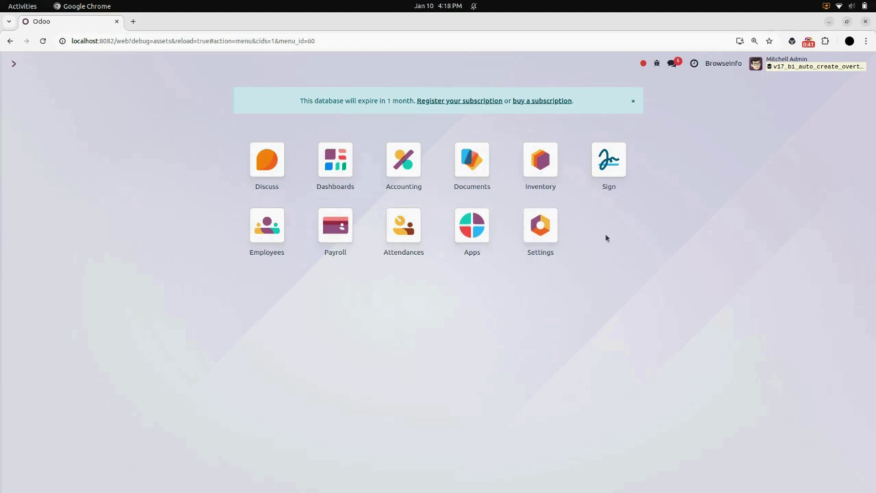
# - Grant the admin user the HR(Overtime Salary) right in Settings > Users, save, and return home
pyautogui.click(540, 226)
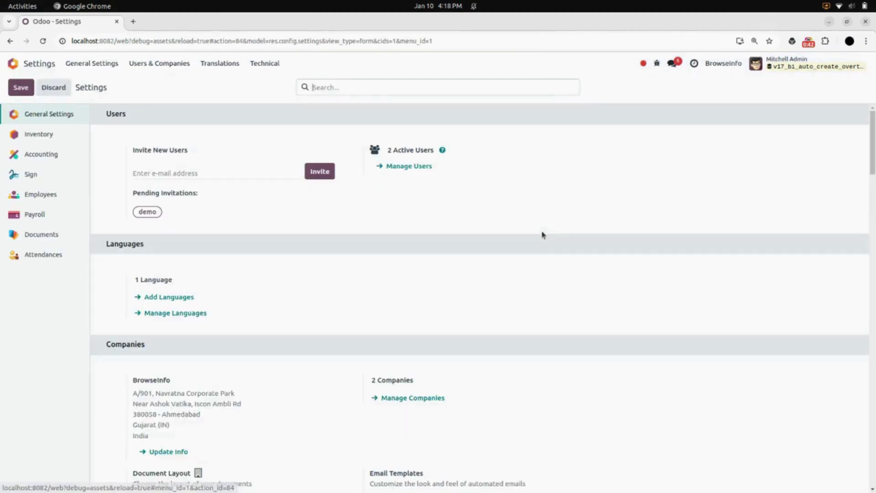
pyautogui.click(160, 69)
pyautogui.click(168, 86)
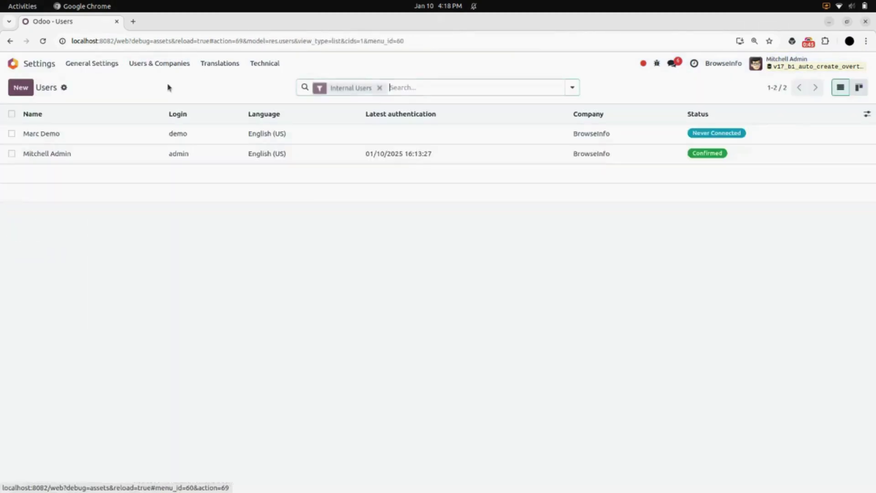
pyautogui.click(124, 160)
pyautogui.scroll(-10, 121, 158)
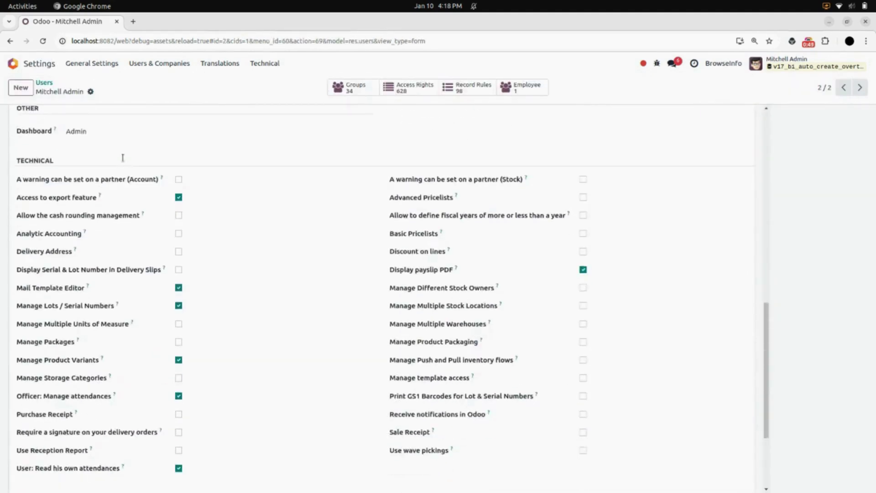
pyautogui.scroll(-3, 122, 158)
pyautogui.click(122, 464)
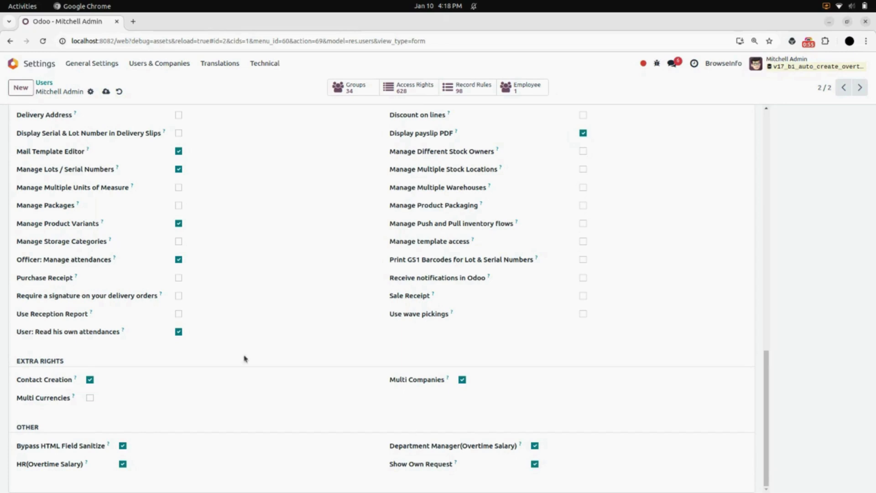
pyautogui.click(106, 91)
pyautogui.click(45, 64)
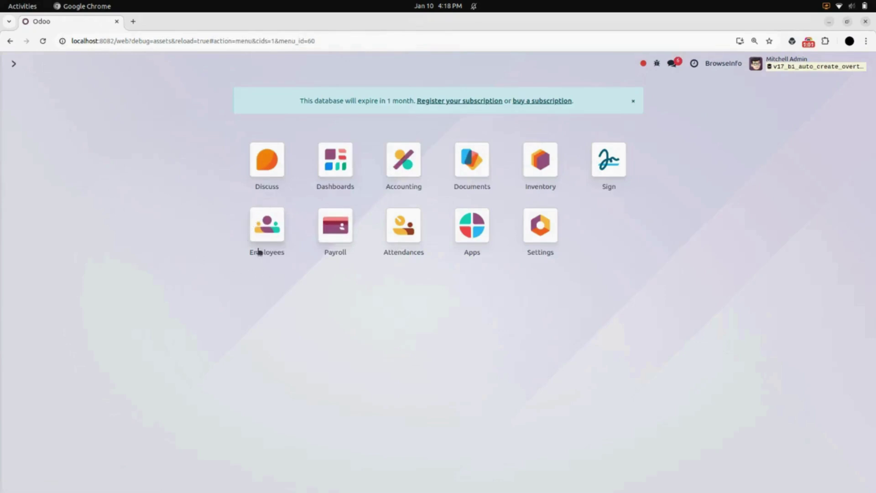
# - Open the Standard 40 hours/week schedule under Employees > Configuration > Working Schedules
pyautogui.click(272, 238)
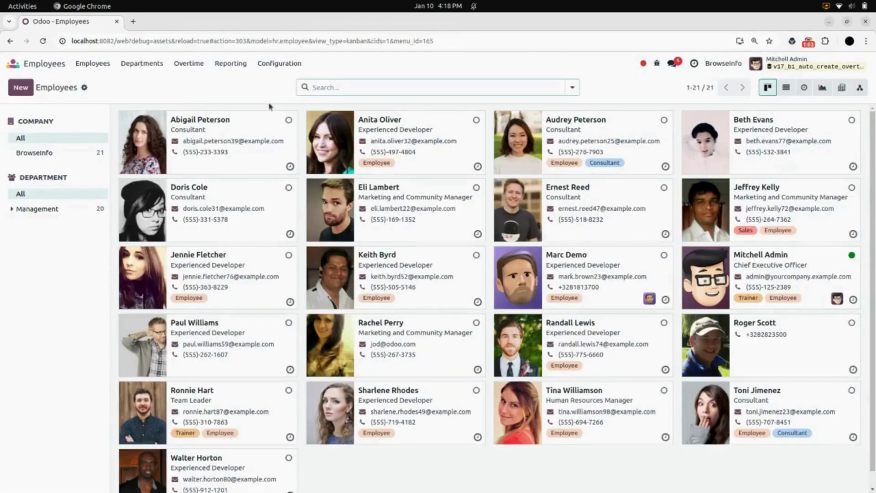
pyautogui.click(273, 67)
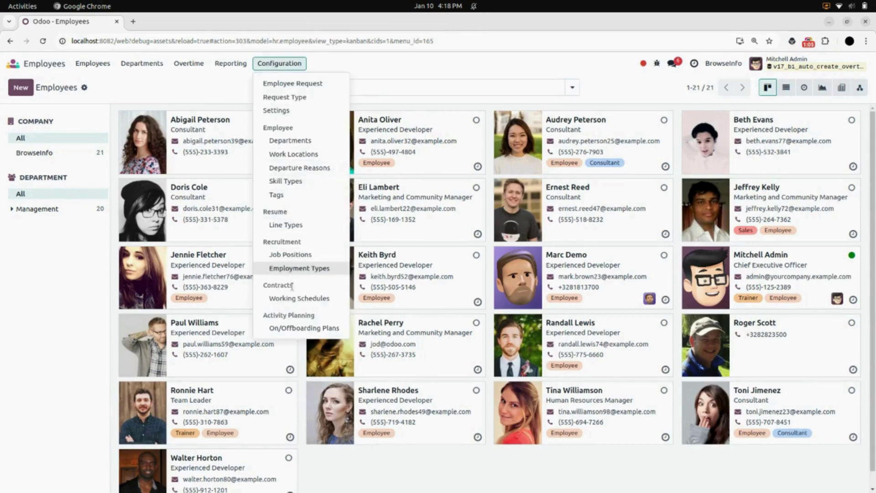
pyautogui.click(328, 302)
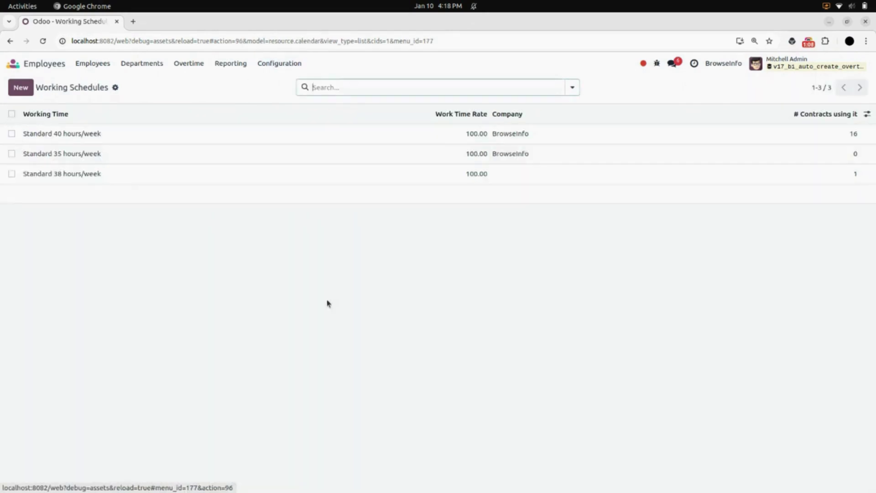
pyautogui.click(101, 135)
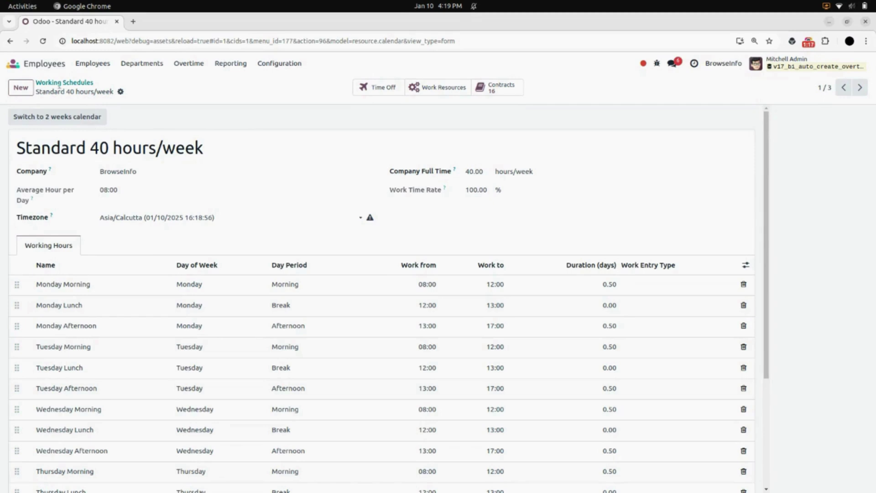
# - Open the Attendances app and switch from Gantt to the grouped List view
pyautogui.click(49, 66)
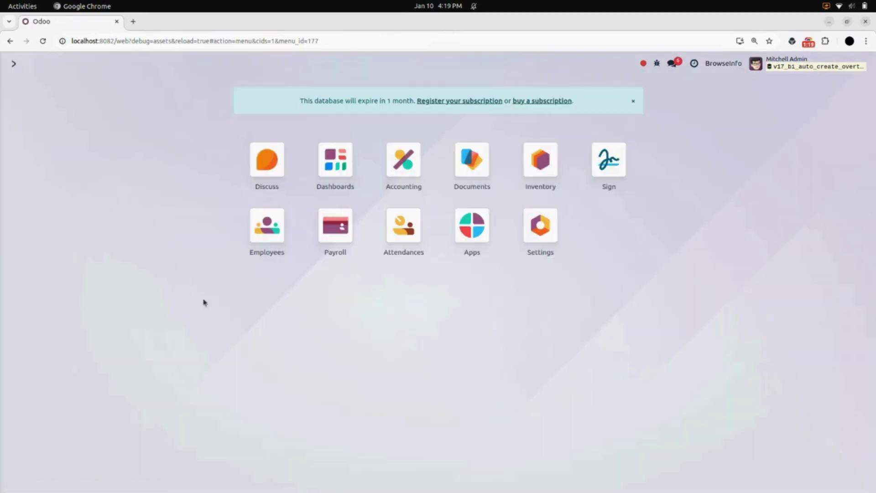
pyautogui.click(403, 237)
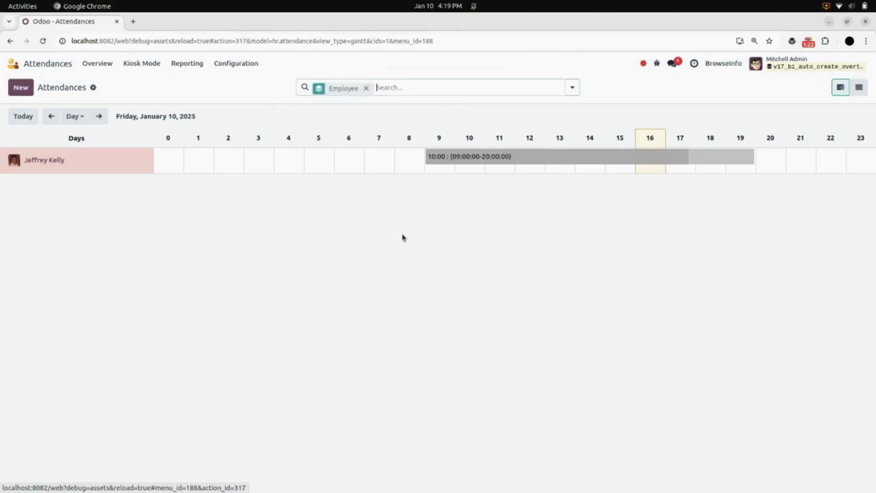
pyautogui.click(858, 90)
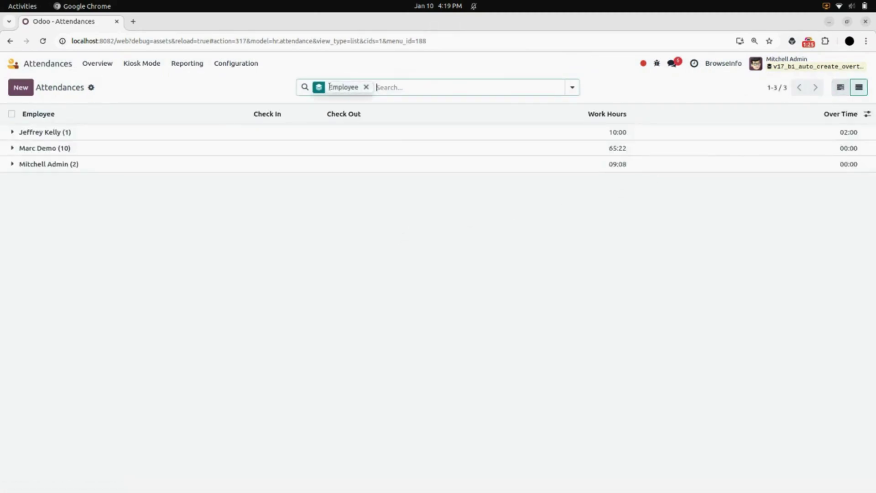
# - Create a new attendance for the employee with a 01/10/2025 09:00:00 check-in
pyautogui.click(21, 87)
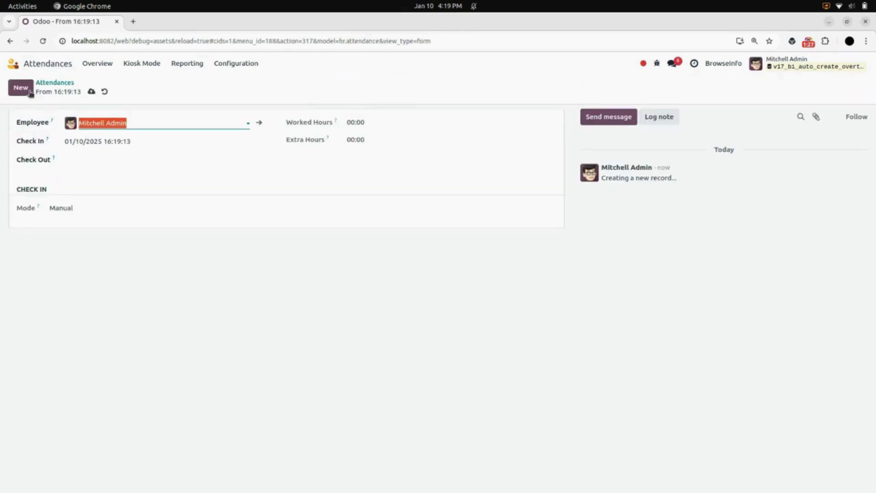
pyautogui.click(140, 122)
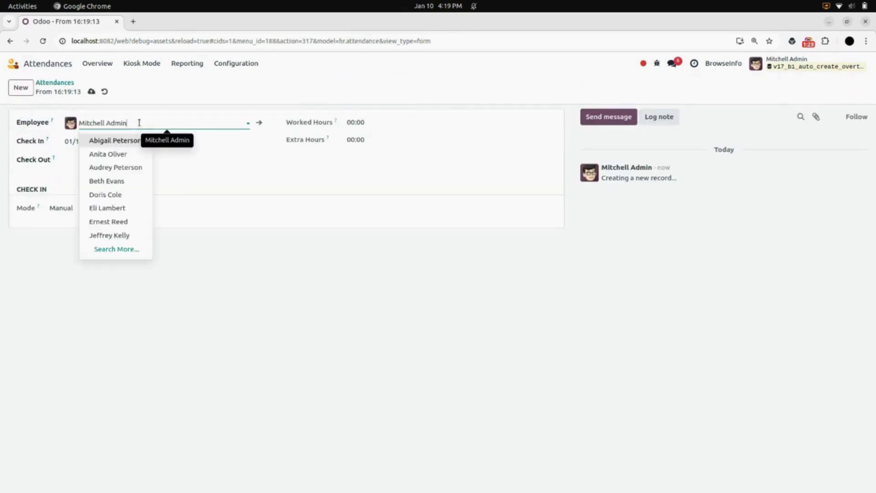
pyautogui.click(122, 155)
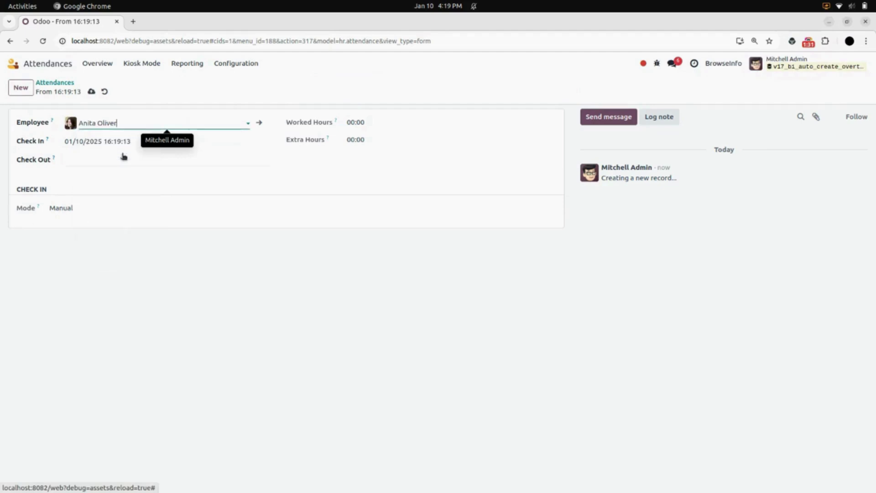
pyautogui.click(109, 145)
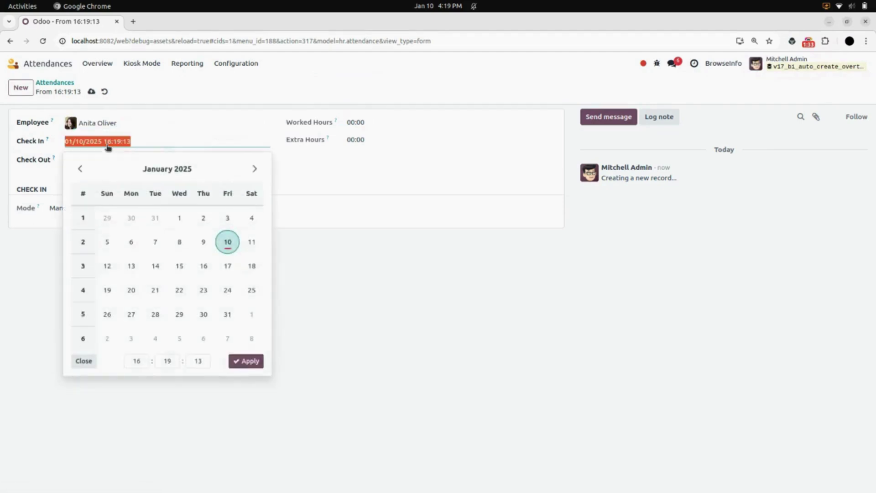
pyautogui.click(136, 360)
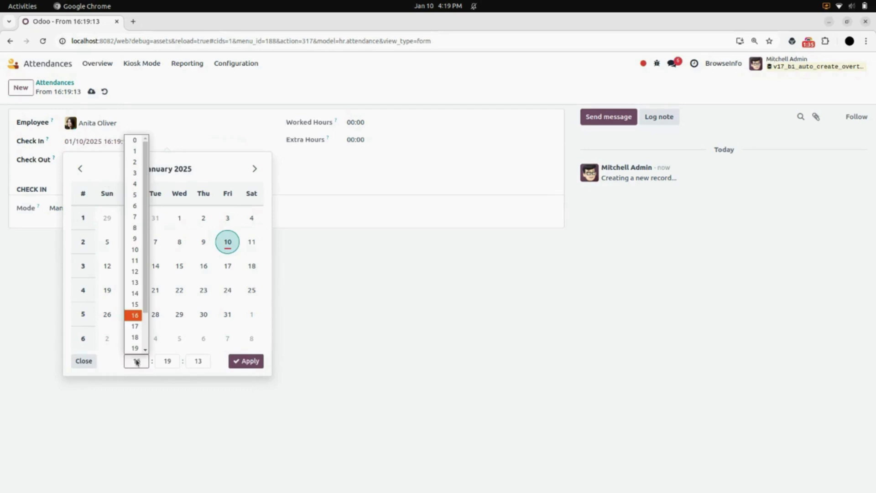
pyautogui.click(134, 238)
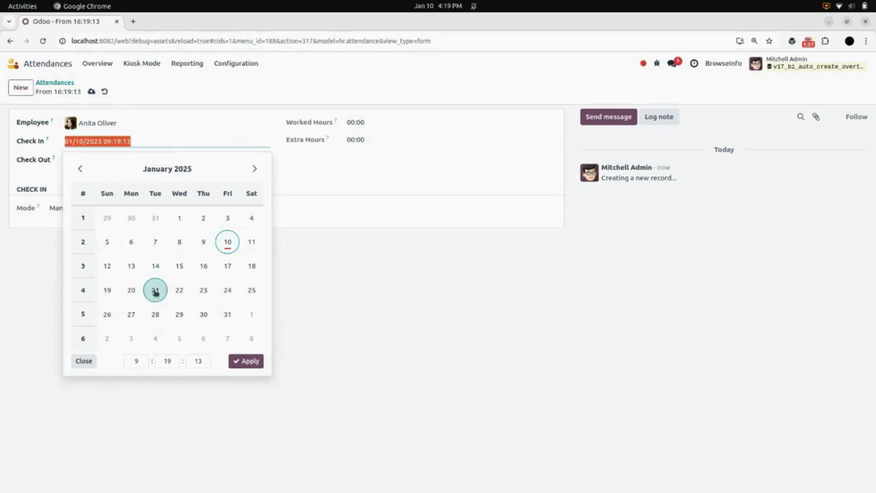
pyautogui.click(166, 361)
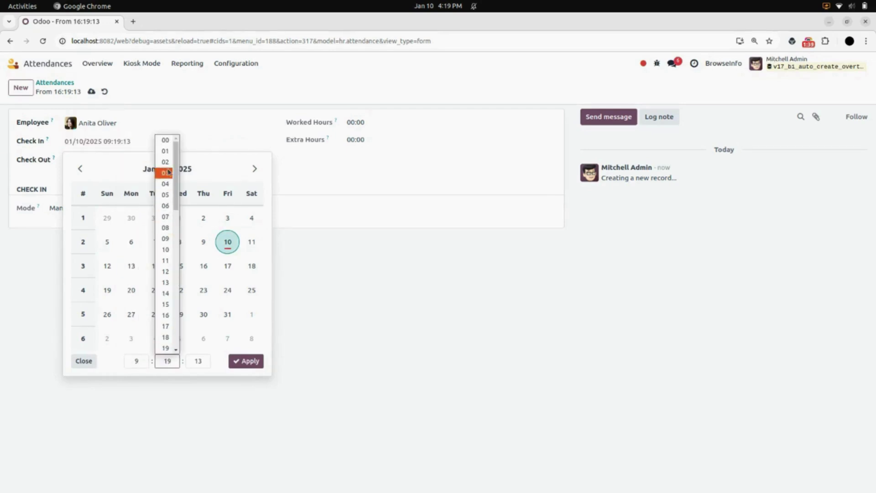
pyautogui.click(167, 143)
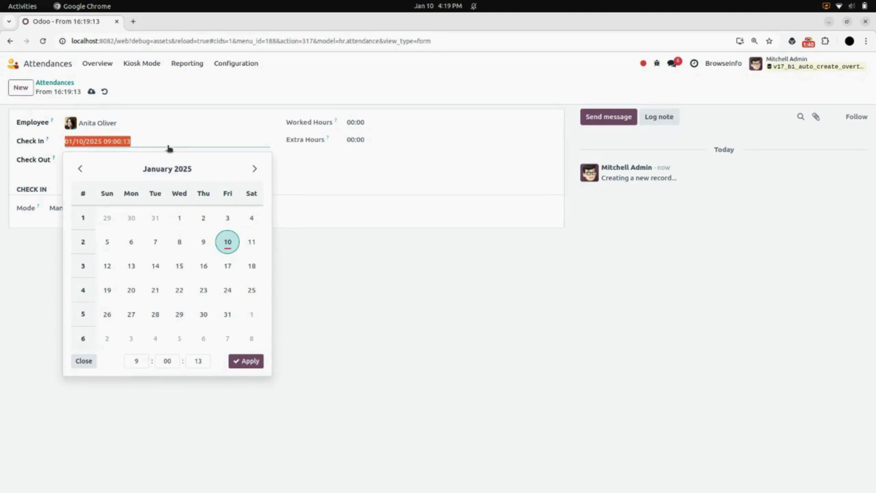
pyautogui.click(201, 362)
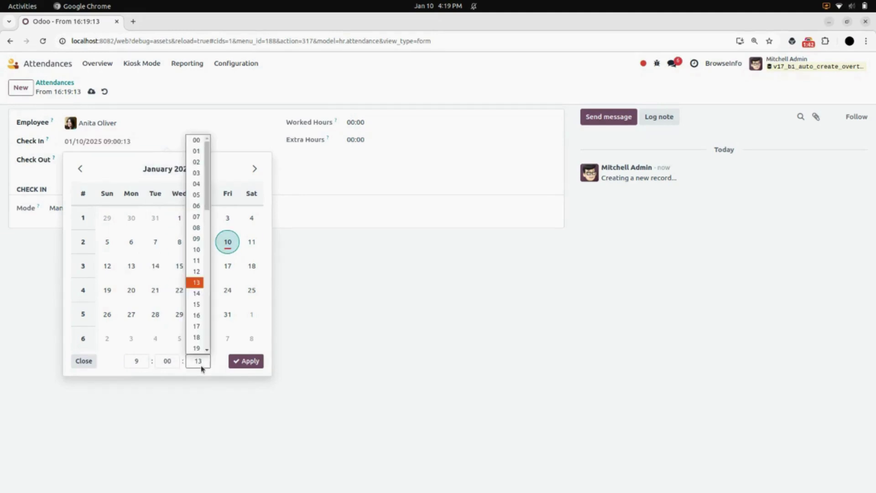
pyautogui.click(196, 142)
pyautogui.click(239, 362)
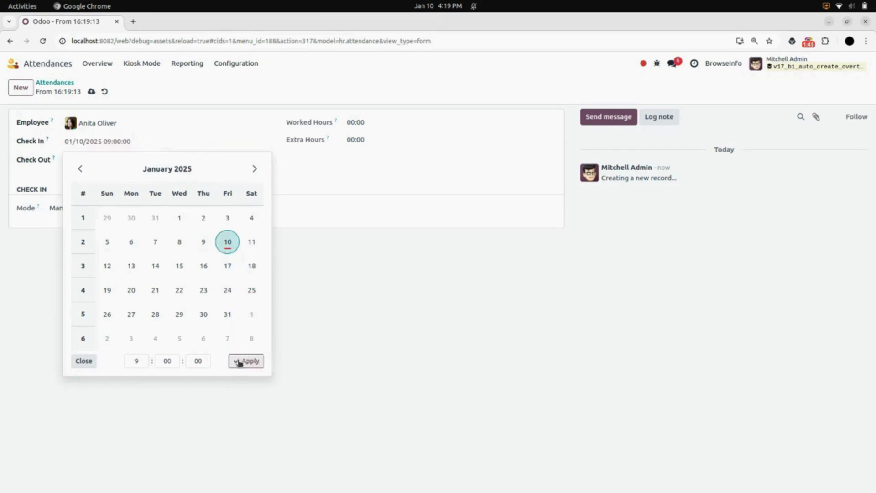
# - Set the check-out to 20:00 and save, giving 10:00 worked and 02:00 extra hours
pyautogui.click(119, 162)
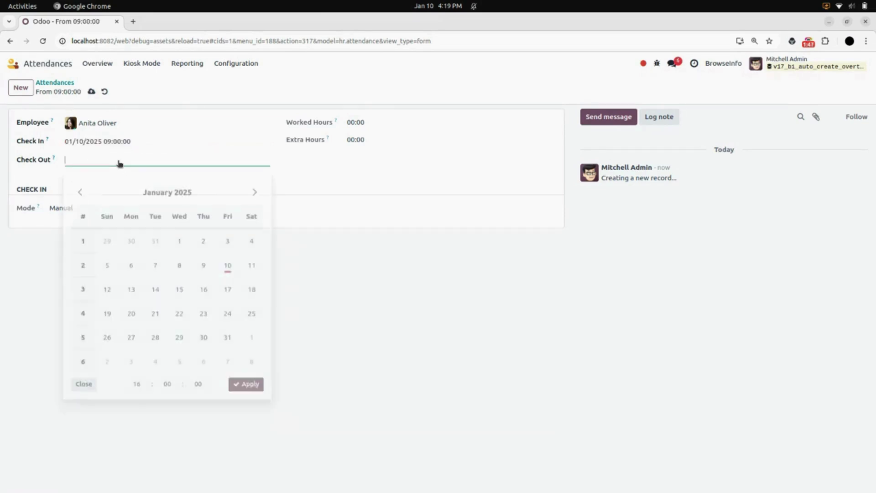
pyautogui.click(134, 382)
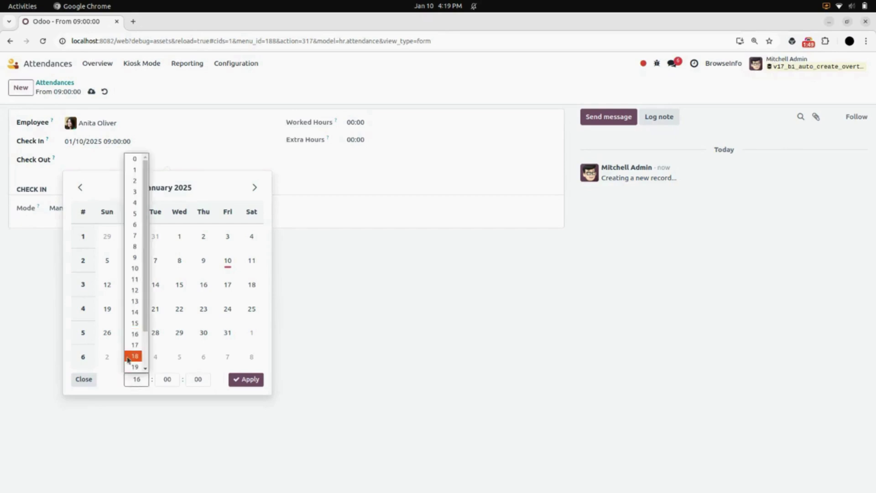
pyautogui.scroll(-2, 130, 351)
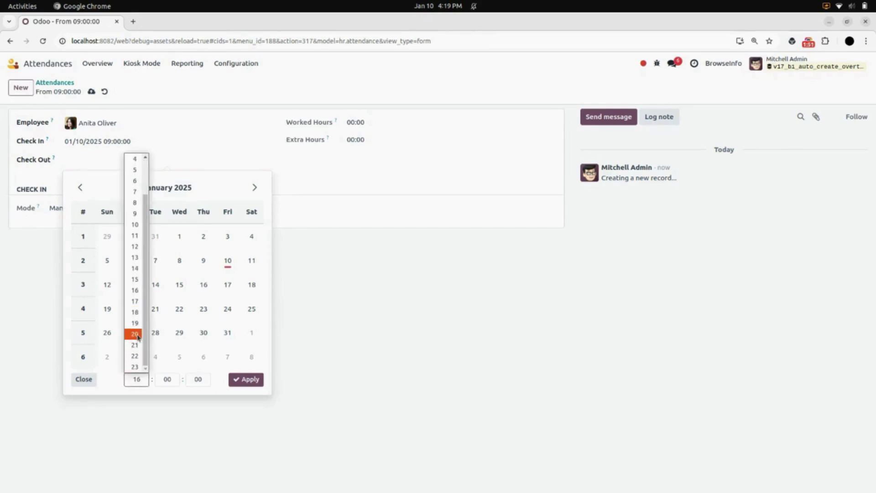
pyautogui.click(135, 334)
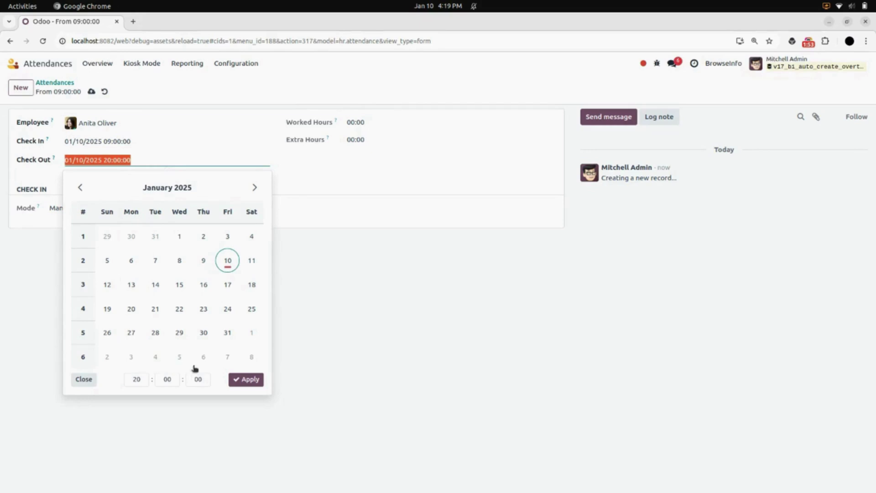
pyautogui.click(244, 380)
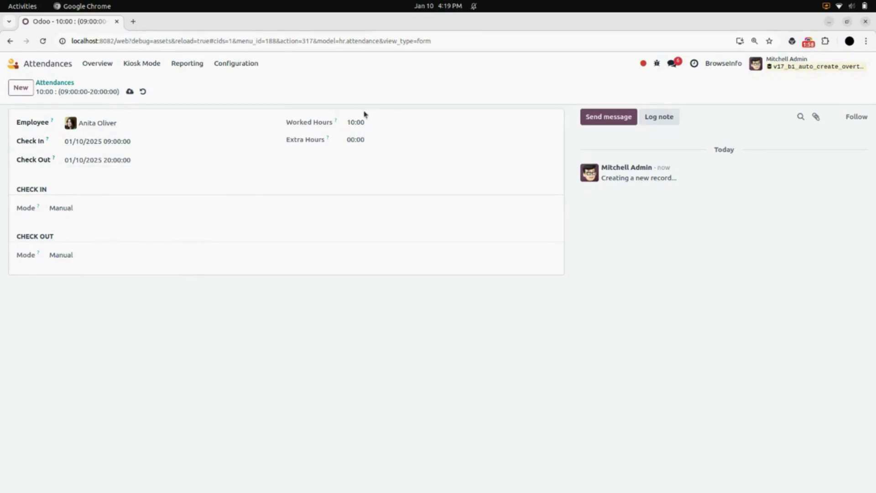
pyautogui.click(130, 91)
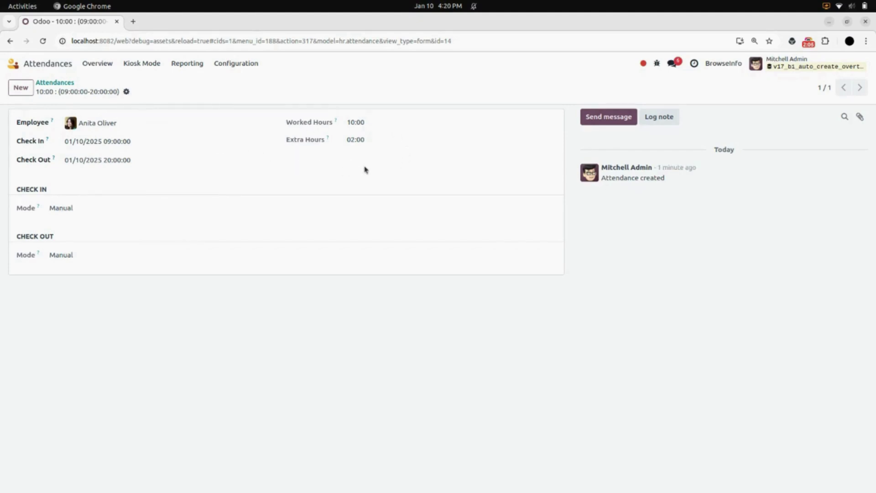
# - Open Employees > Overtime > Overtime Request, showing two 2.00-hour requests
pyautogui.click(30, 68)
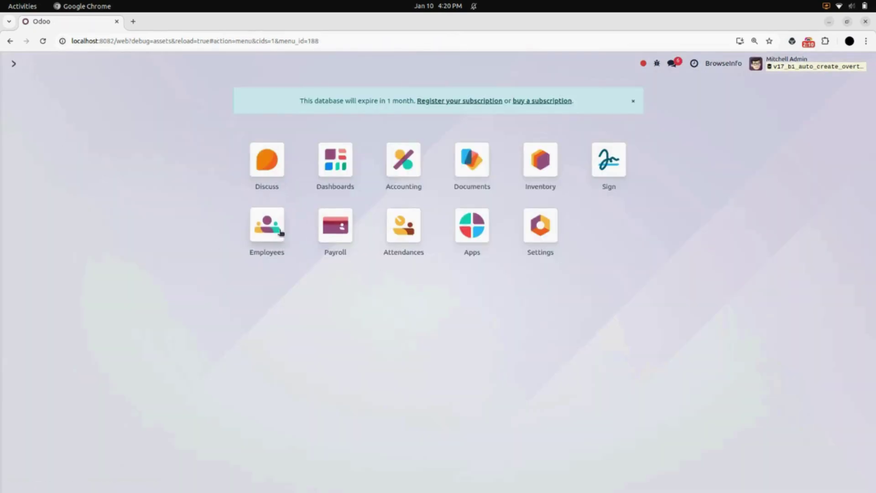
pyautogui.click(280, 233)
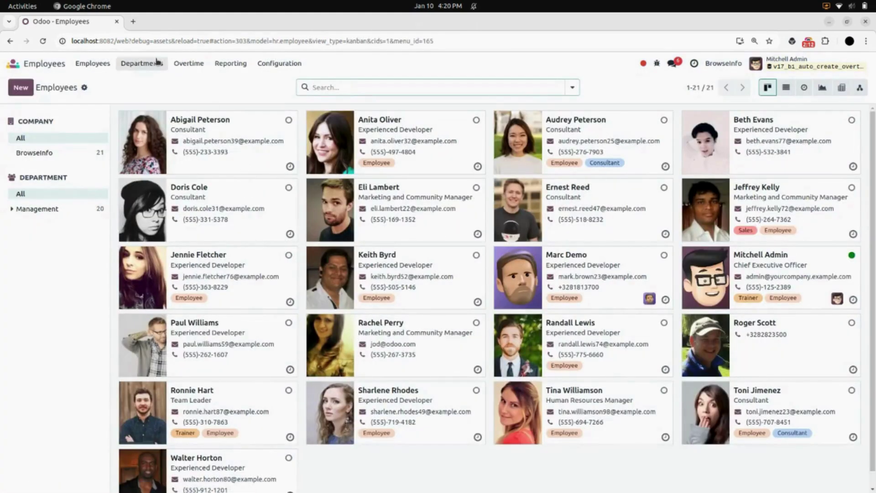
pyautogui.click(189, 64)
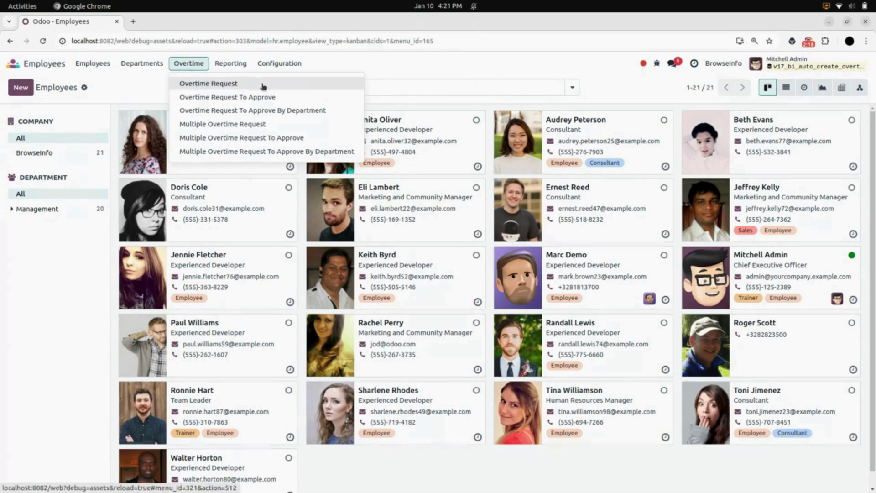
pyautogui.click(226, 87)
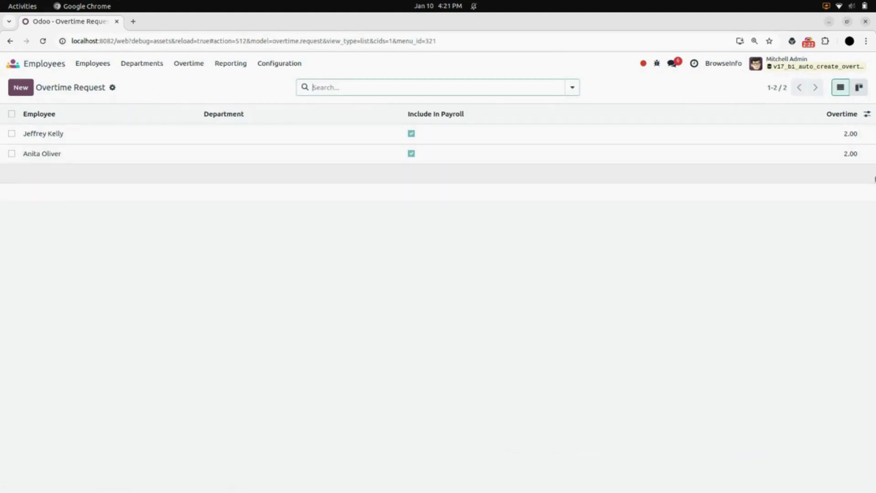
# - Open the employee's overtime request, then review Reporting > Overtime Analysis
pyautogui.click(246, 156)
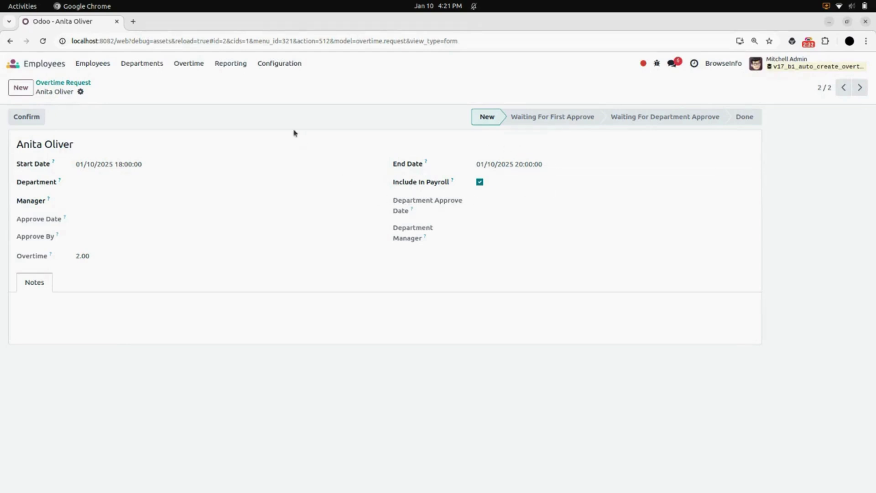
pyautogui.click(231, 65)
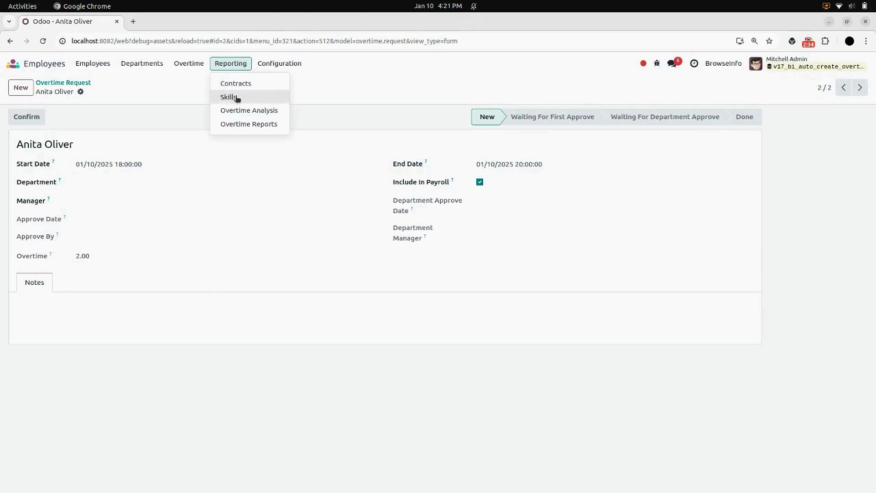
pyautogui.click(242, 112)
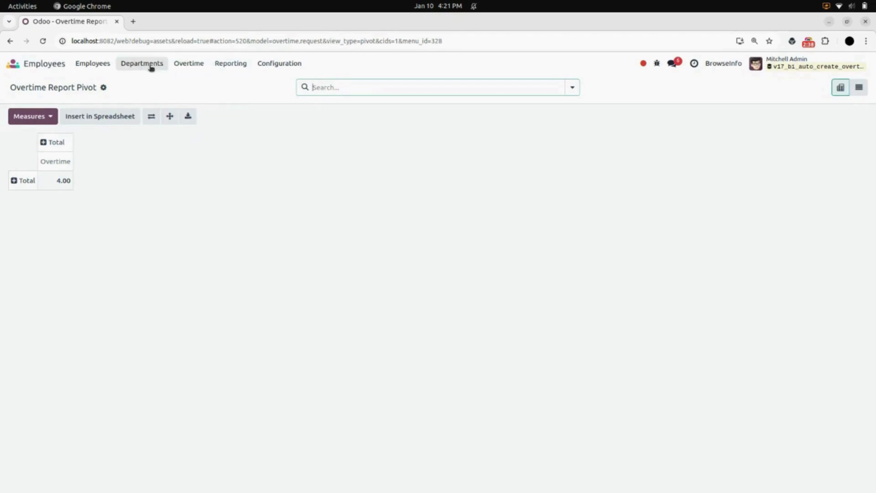
# - Return to Overtime Request and reopen the employee's 18:00–20:00, 2.00-hour request
pyautogui.click(191, 66)
pyautogui.click(209, 84)
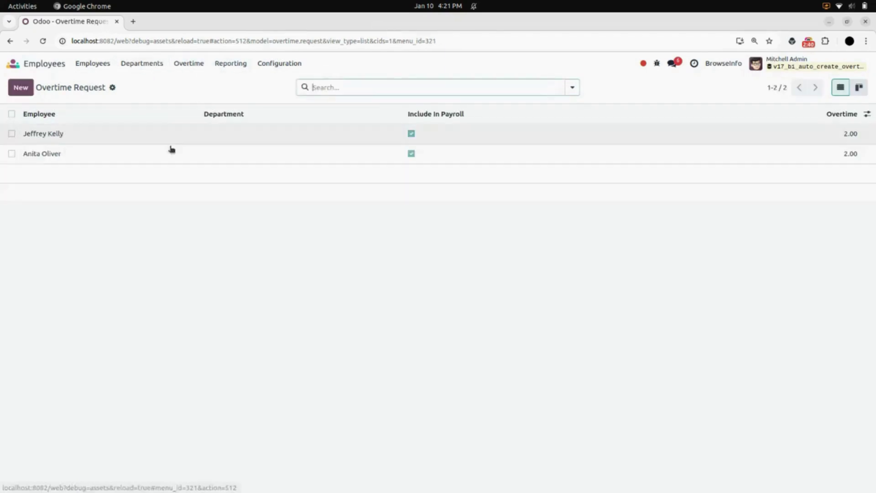
pyautogui.click(169, 158)
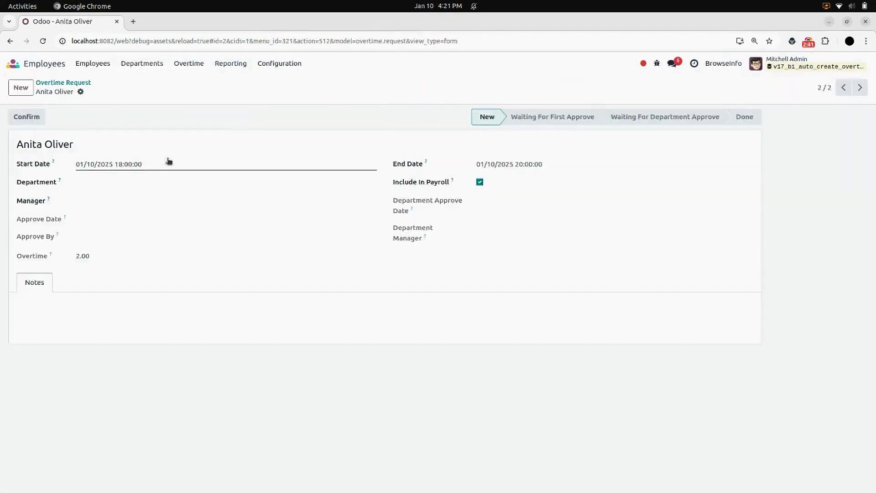
pyautogui.click(242, 68)
# - Generate an Auto Generated OT Overtime Report PDF for 01/01/2025 to 01/10/2025
pyautogui.click(249, 125)
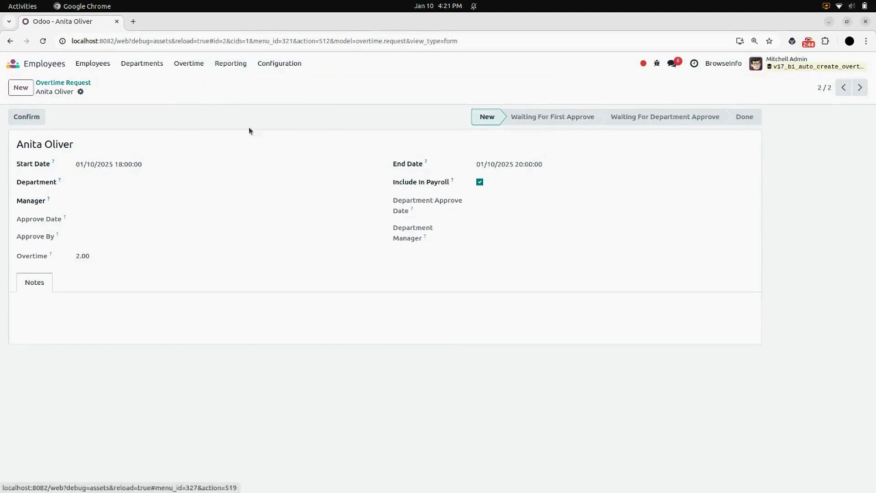
pyautogui.click(289, 250)
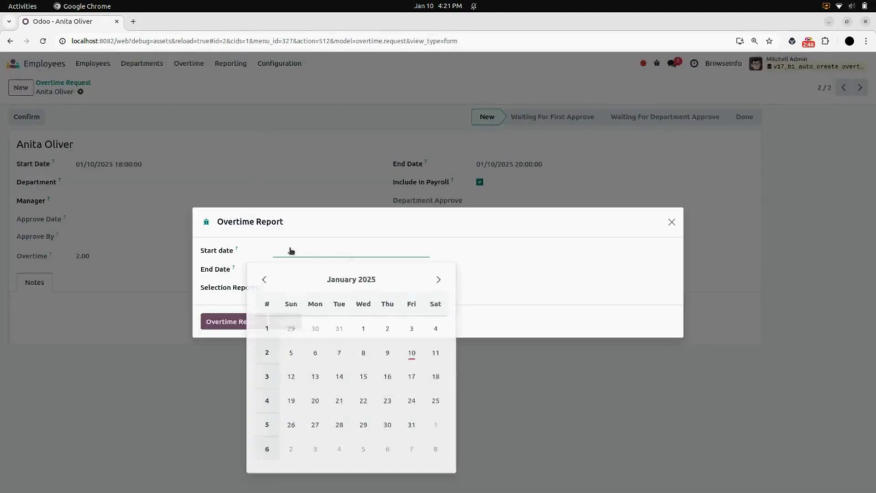
pyautogui.click(363, 327)
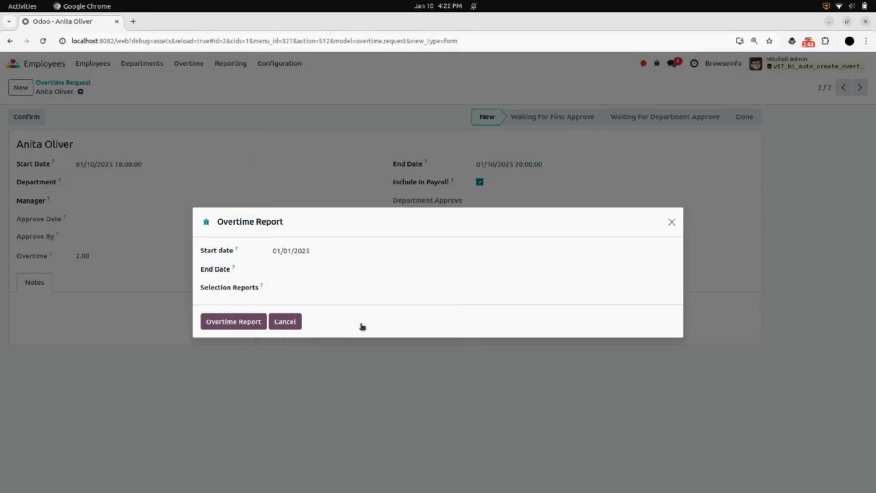
pyautogui.click(307, 272)
pyautogui.click(412, 370)
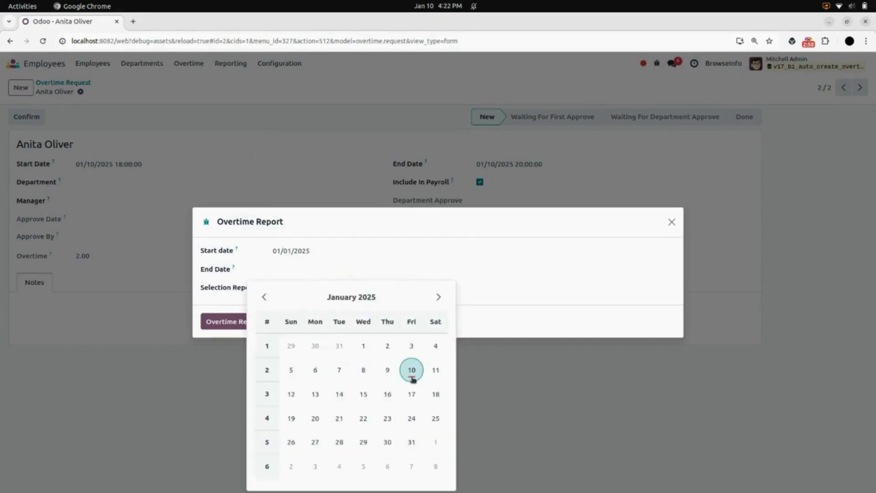
pyautogui.click(302, 288)
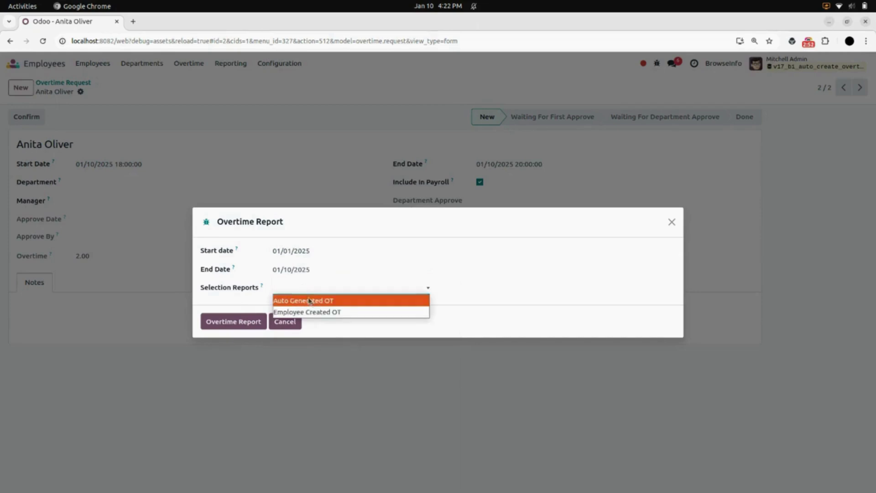
pyautogui.click(312, 301)
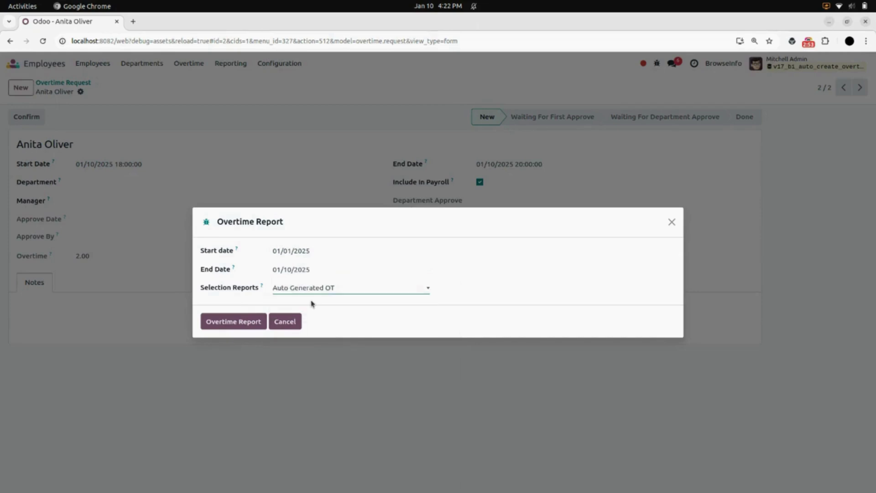
pyautogui.click(254, 321)
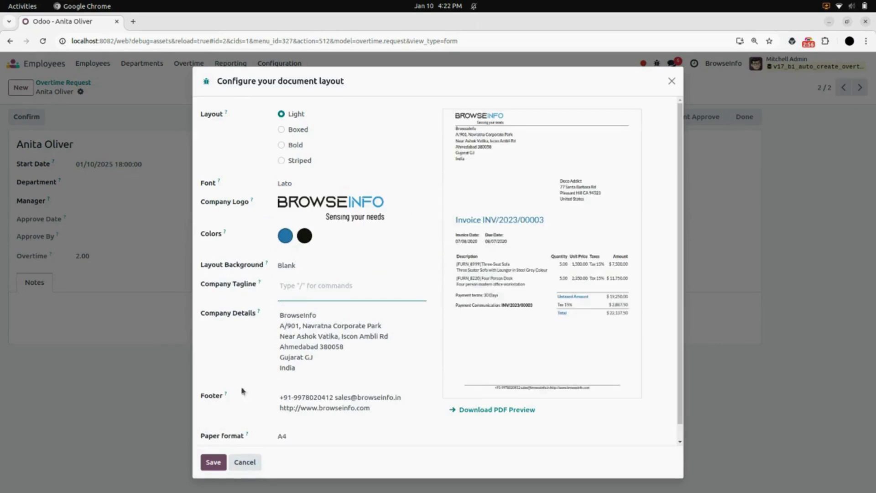
pyautogui.click(224, 462)
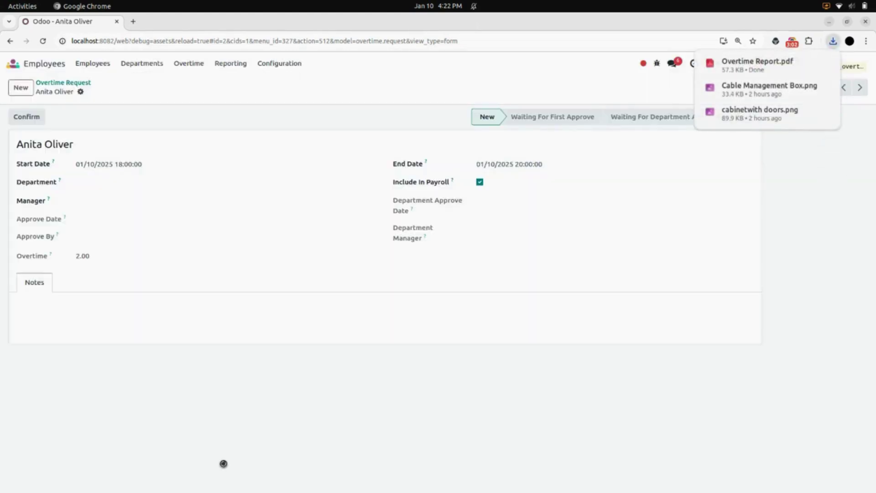
pyautogui.click(739, 65)
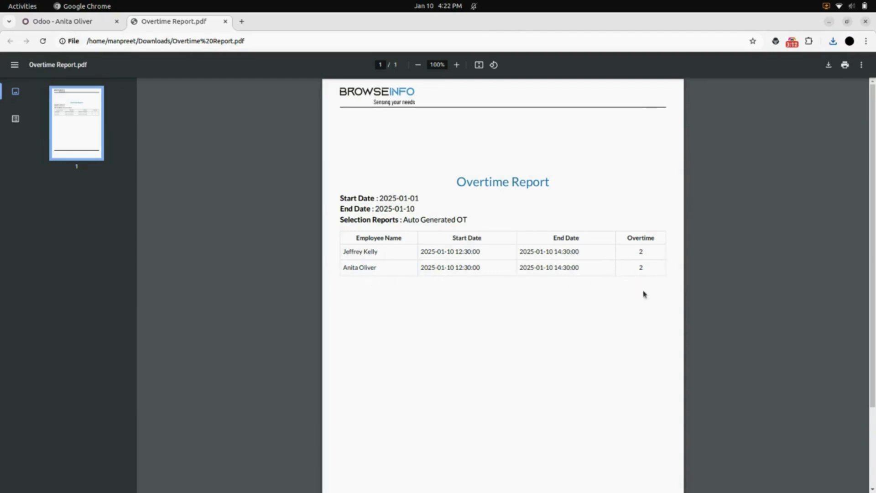
pyautogui.click(226, 22)
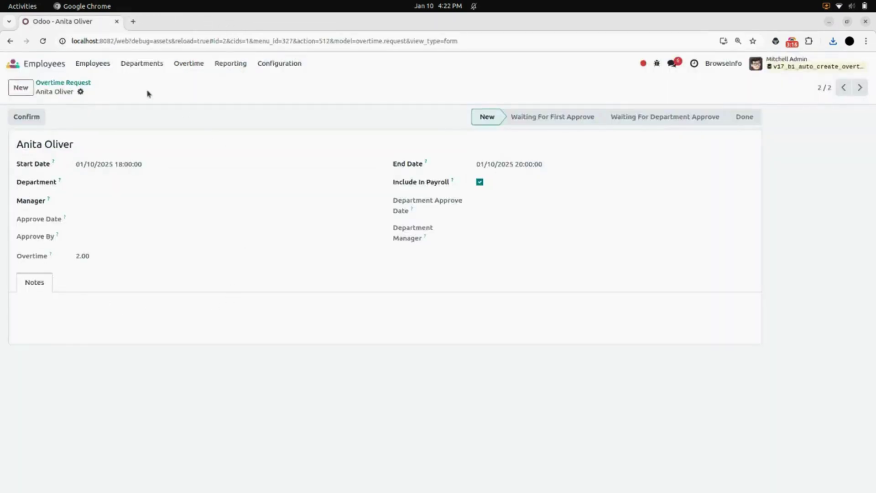
# - Go back from the overtime request to the Odoo home menu of apps
pyautogui.click(41, 63)
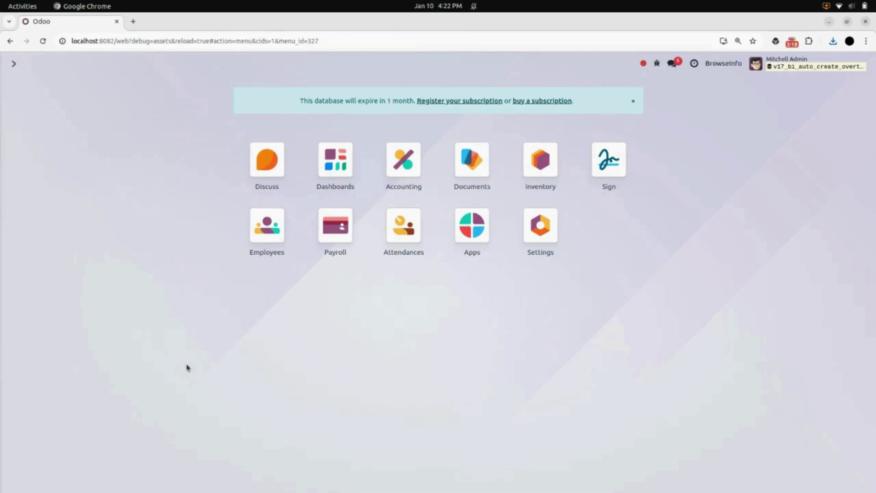